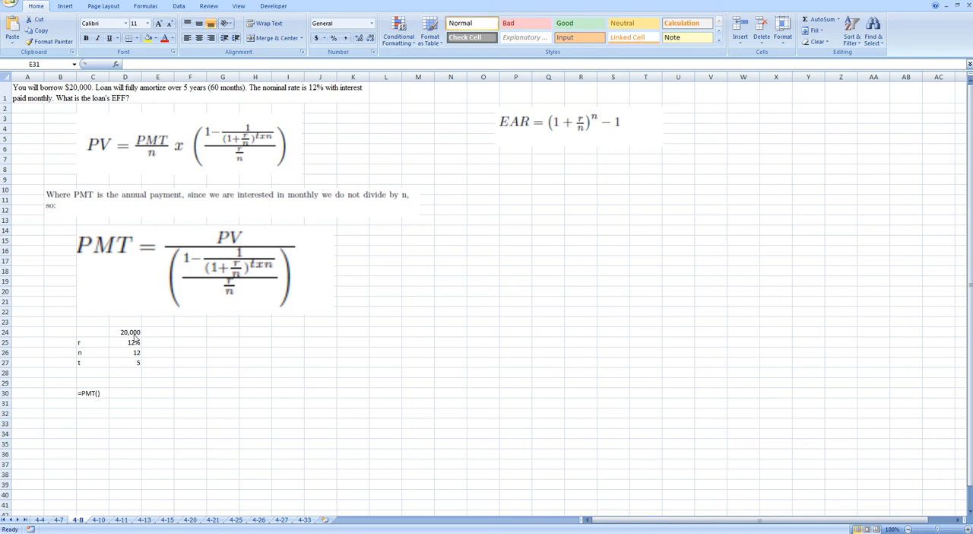
Label the 20,000 loan amount in row 24 as PV in cell C24.
{"action": "left_click", "coordinate": [90, 333]}
{"action": "type", "text": "PV"}
{"action": "key", "text": "Return"}
{"action": "left_click", "coordinate": [126, 343]}
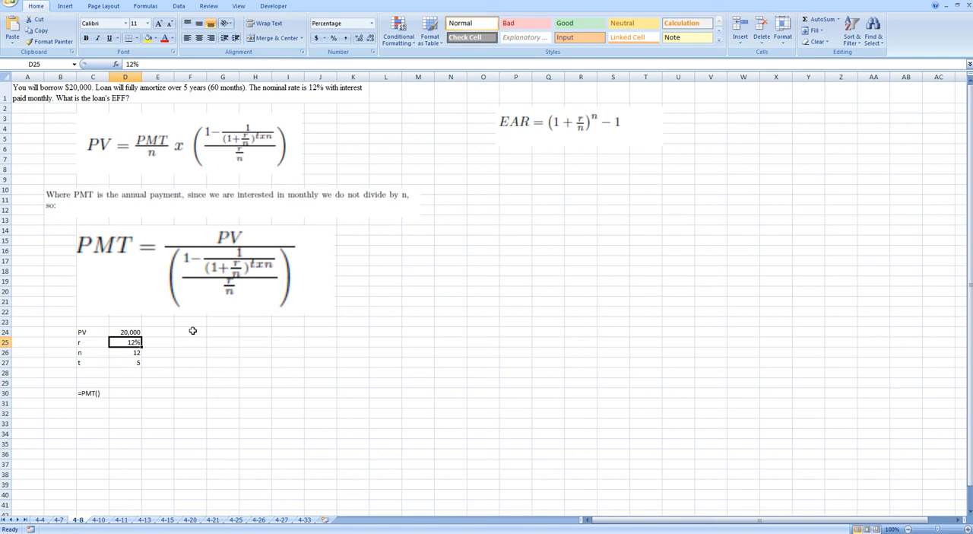
Begin the monthly payment formula in F24 by dividing the loan amount in D24 by an expression starting with (1-(1/.
{"action": "left_click", "coordinate": [189, 333]}
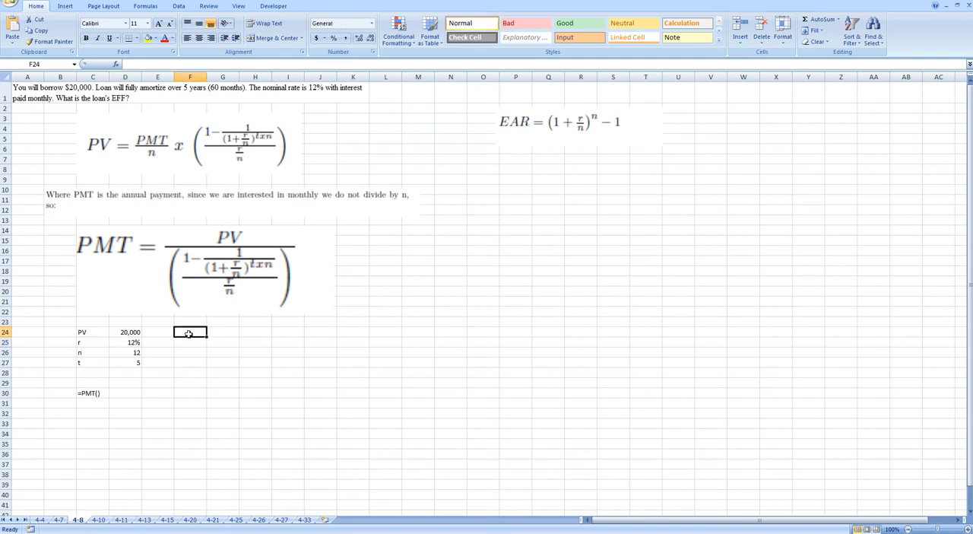
{"action": "type", "text": "="}
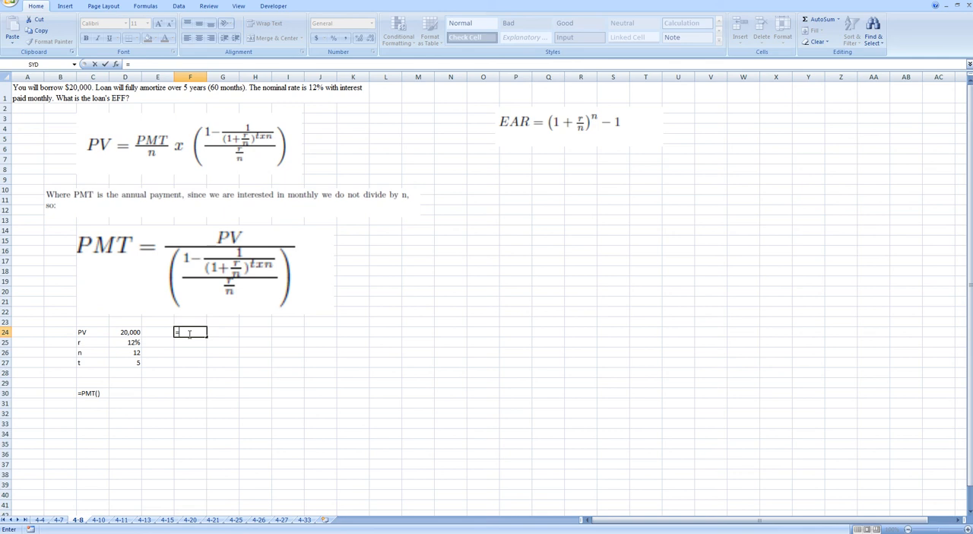
{"action": "left_click", "coordinate": [129, 332]}
{"action": "type", "text": "/(1-(1/1"}
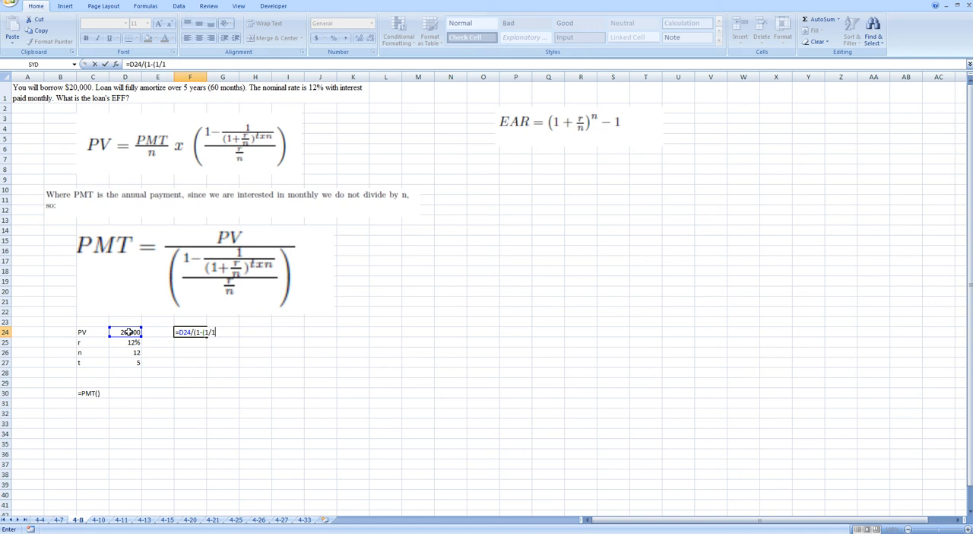
Add the compounding term (1+D25/D26)^(D27*D26) to the F24 formula and close its parentheses.
{"action": "key", "text": "BackSpace"}
{"action": "type", "text": "(1+"}
{"action": "left_click", "coordinate": [130, 341]}
{"action": "type", "text": "/"}
{"action": "left_click", "coordinate": [129, 352]}
{"action": "type", "text": ")^("}
{"action": "left_click", "coordinate": [125, 364]}
{"action": "type", "text": "*"}
{"action": "left_click", "coordinate": [127, 354]}
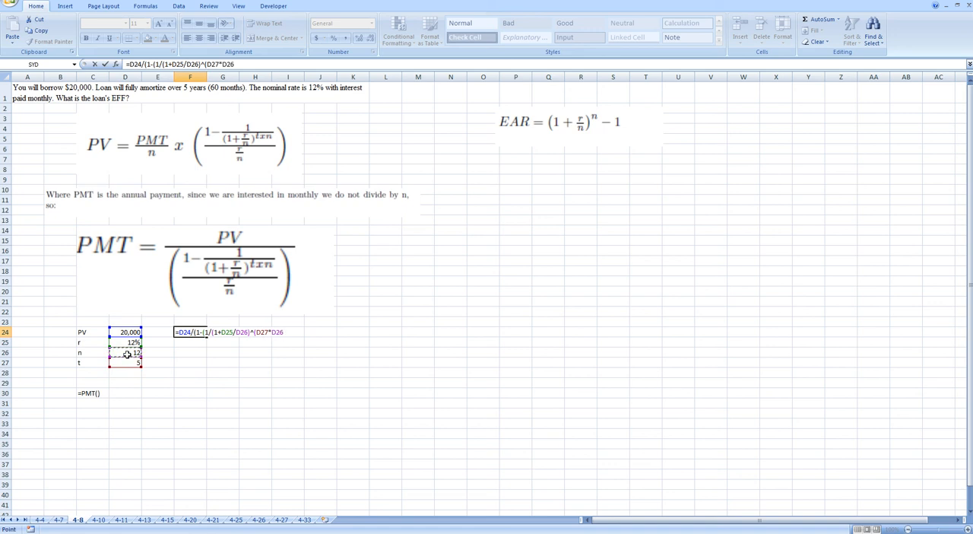
{"action": "type", "text": ")"}
{"action": "type", "text": "/("}
Finish the F24 formula by appending the division by the periodic rate (D25/D26).
{"action": "left_click", "coordinate": [130, 343]}
{"action": "type", "text": "/"}
{"action": "left_click", "coordinate": [124, 354]}
{"action": "type", "text": ")"}
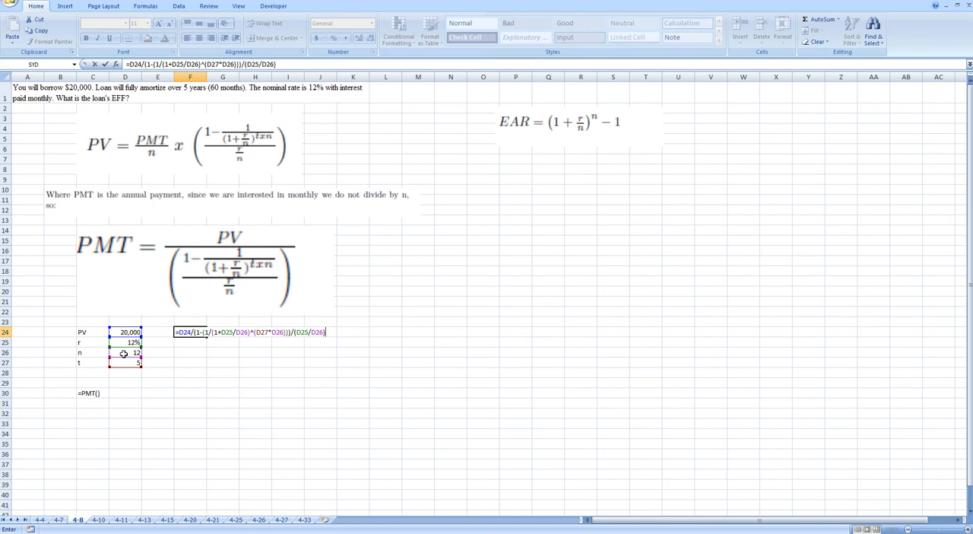
{"action": "key", "text": "Return"}
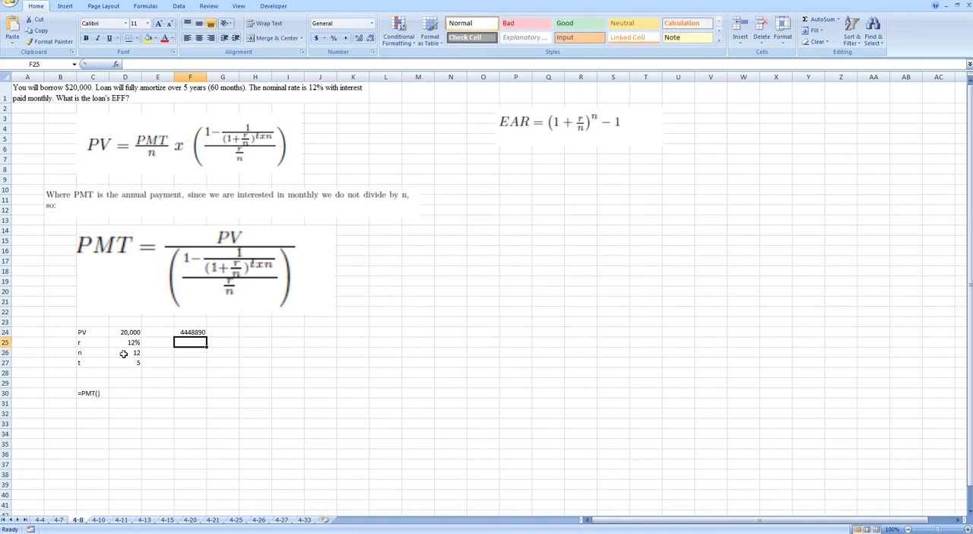
Correct the F24 formula by wrapping its whole denominator in parentheses: =D24/((1-(1/(1+D25/D26)^(D27*D26)))/(D25/D26)).
{"action": "key", "text": "Up"}
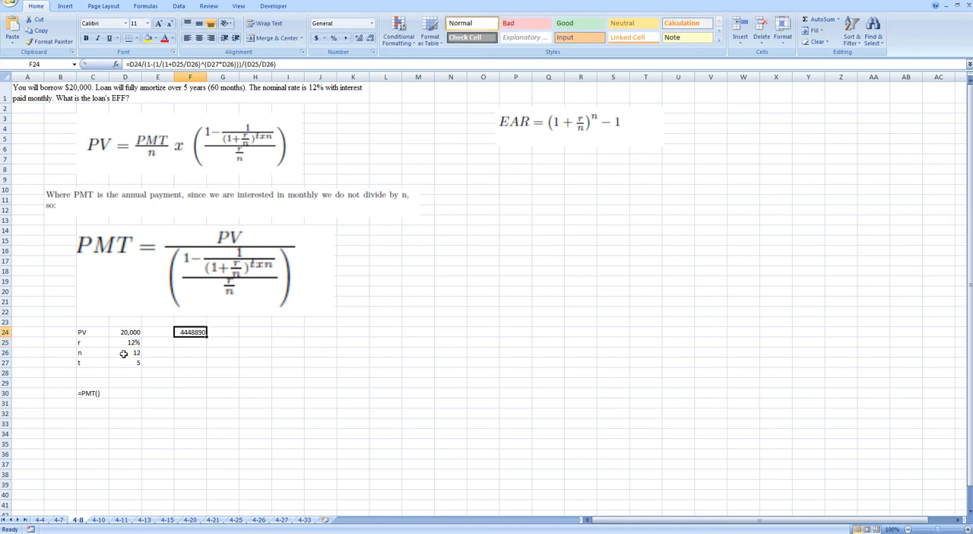
{"action": "double_click", "coordinate": [183, 332]}
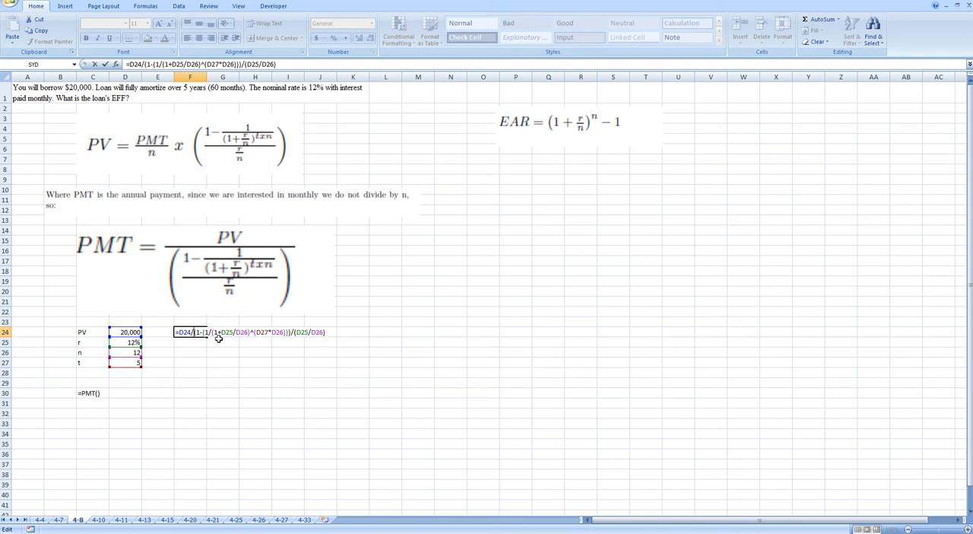
{"action": "type", "text": "("}
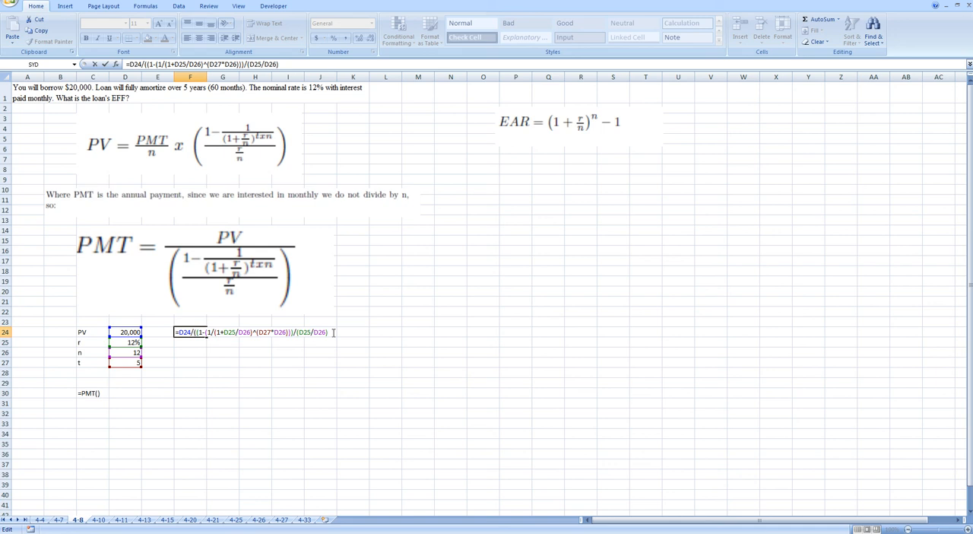
{"action": "key", "text": "Return"}
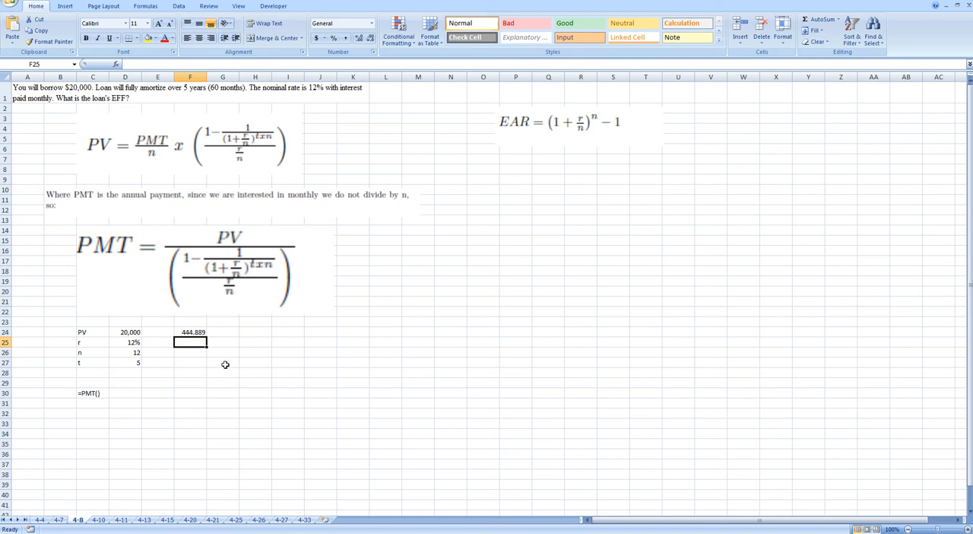
{"action": "left_click", "coordinate": [188, 333]}
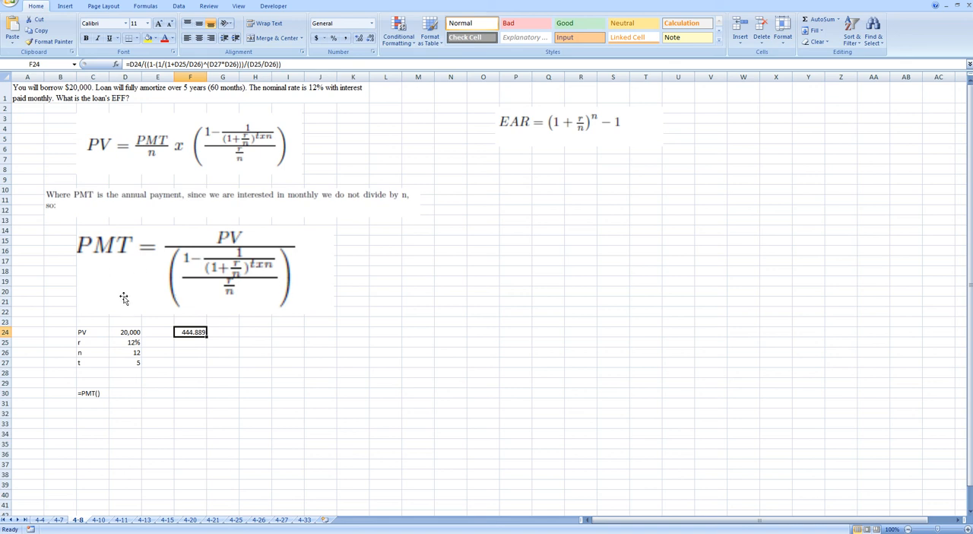
Start a PMT function in D30 with D25/D26 as the rate argument.
{"action": "left_click", "coordinate": [137, 391]}
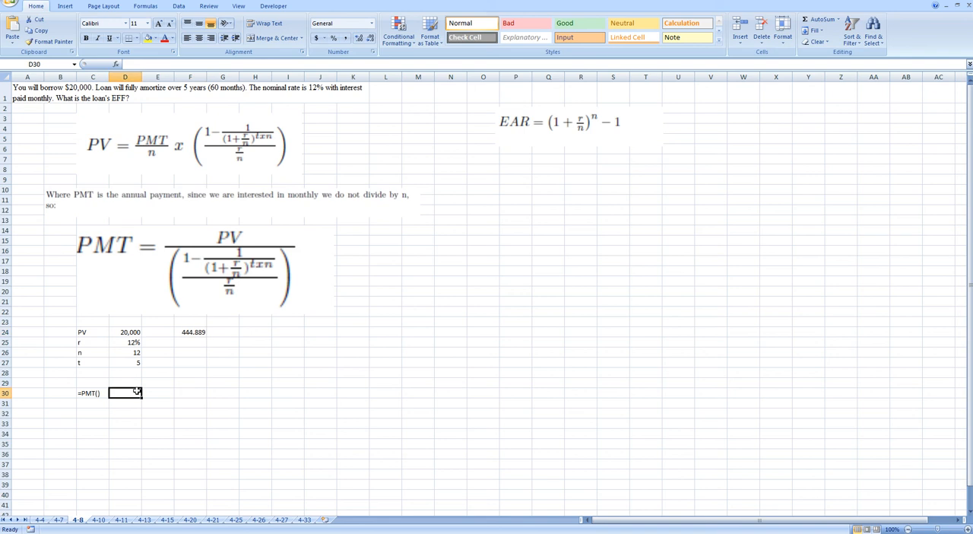
{"action": "type", "text": "="}
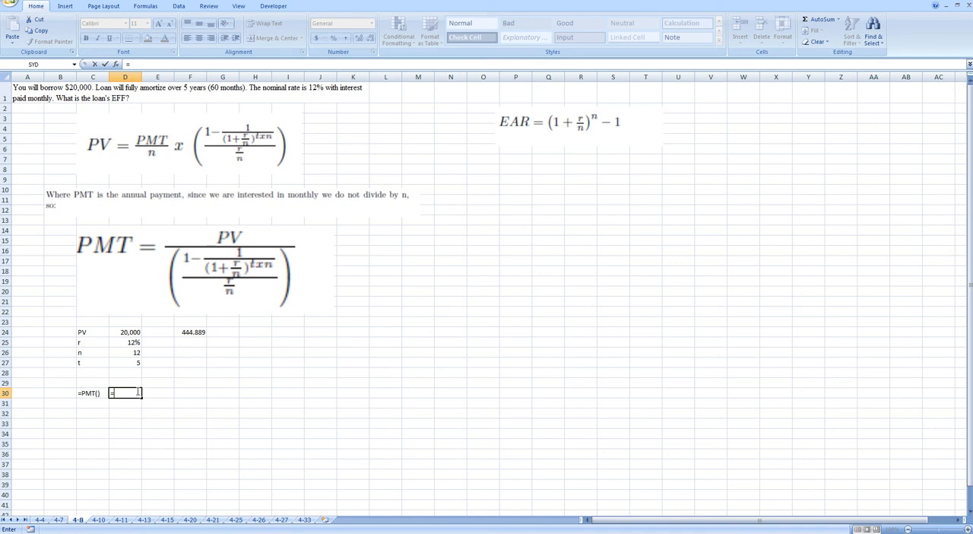
{"action": "type", "text": "PMT("}
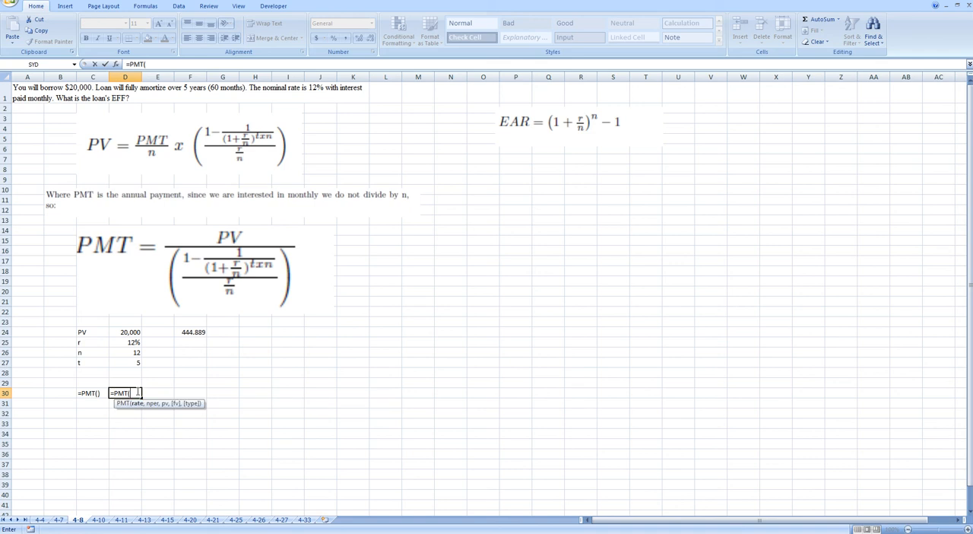
{"action": "left_click", "coordinate": [133, 343]}
{"action": "type", "text": "/"}
{"action": "left_click", "coordinate": [128, 353]}
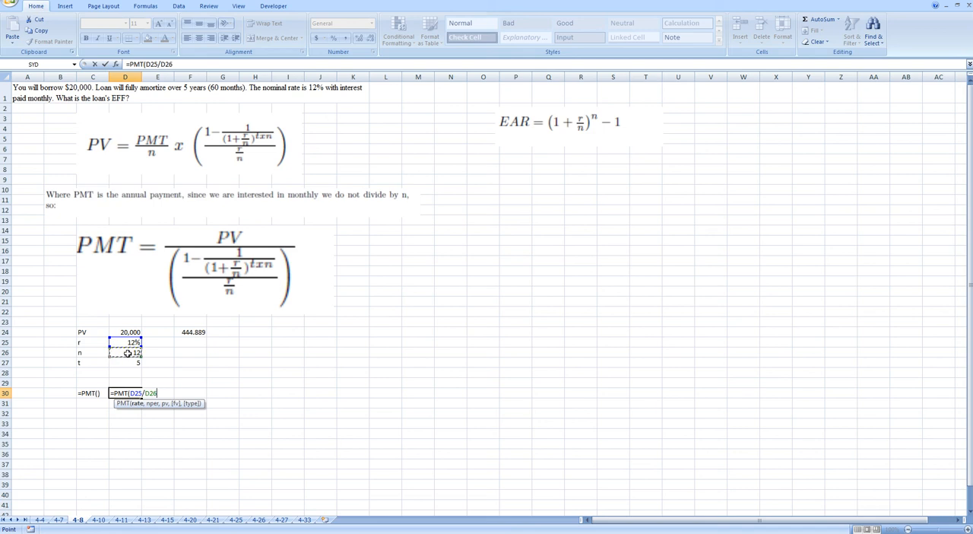
Complete the PMT function in D30 with D27*D26 periods and -D24 as present value, leaving the last two arguments empty.
{"action": "type", "text": ","}
{"action": "left_click", "coordinate": [128, 362]}
{"action": "type", "text": "*"}
{"action": "left_click", "coordinate": [118, 352]}
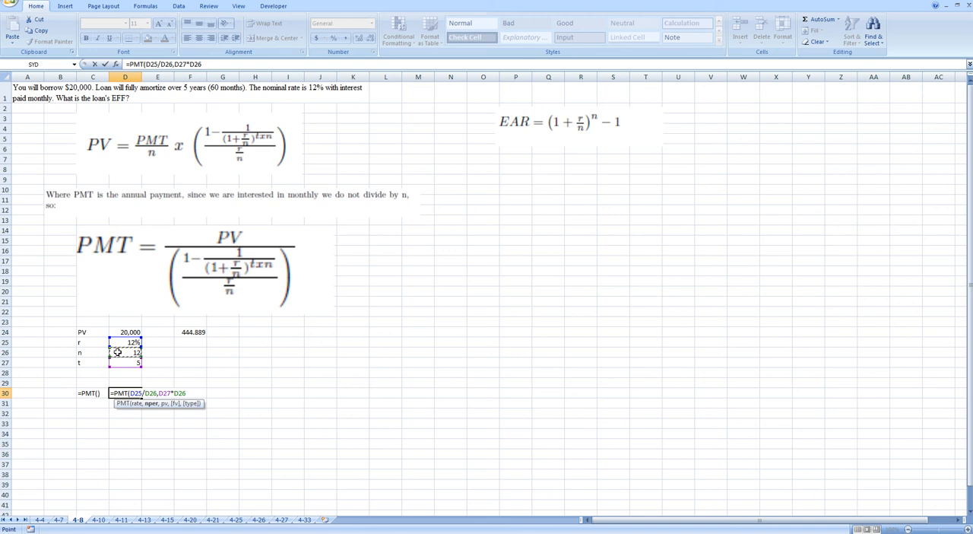
{"action": "type", "text": ",-"}
{"action": "left_click", "coordinate": [133, 332]}
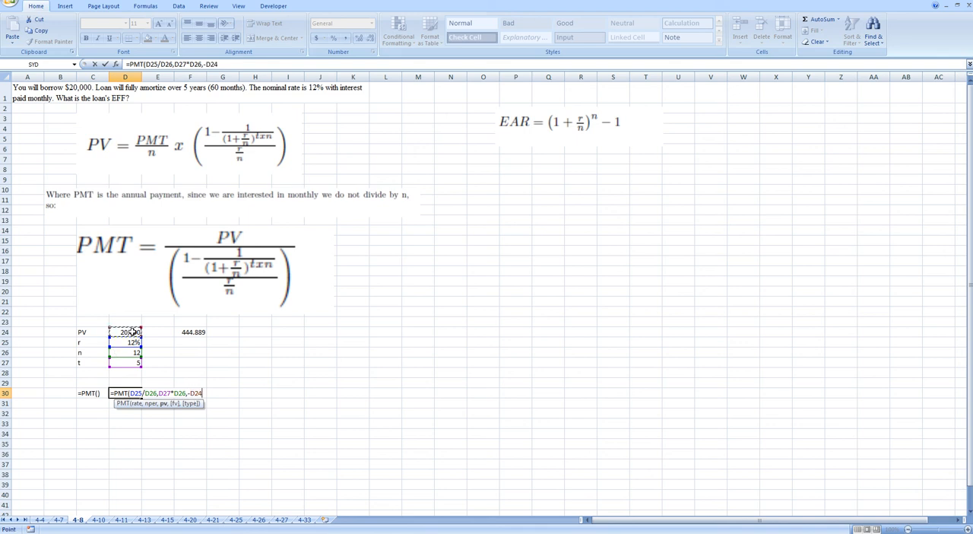
{"action": "type", "text": ",,)"}
{"action": "key", "text": "Return"}
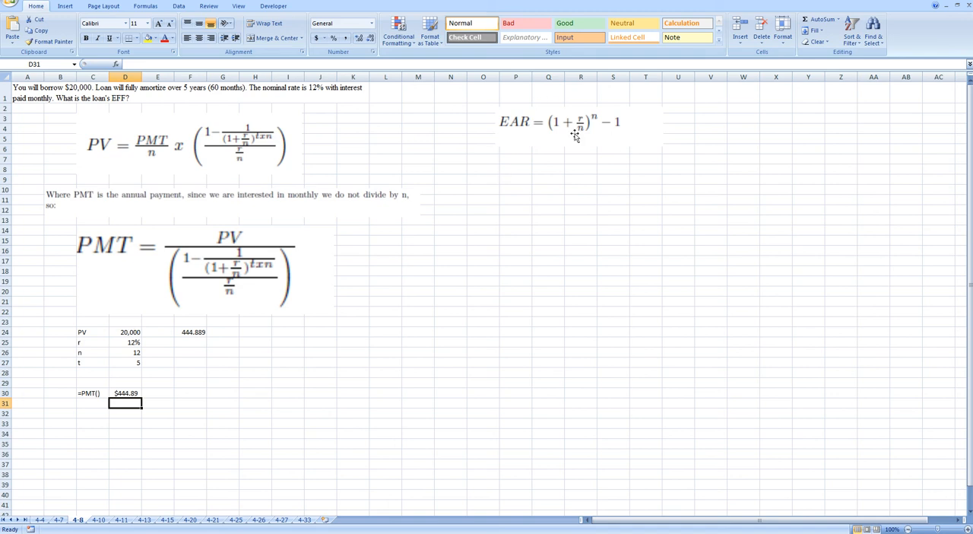
Calculate the effective annual rate in Q8 with the formula =(1+D25/D26)^D26-1.
{"action": "left_click", "coordinate": [537, 166]}
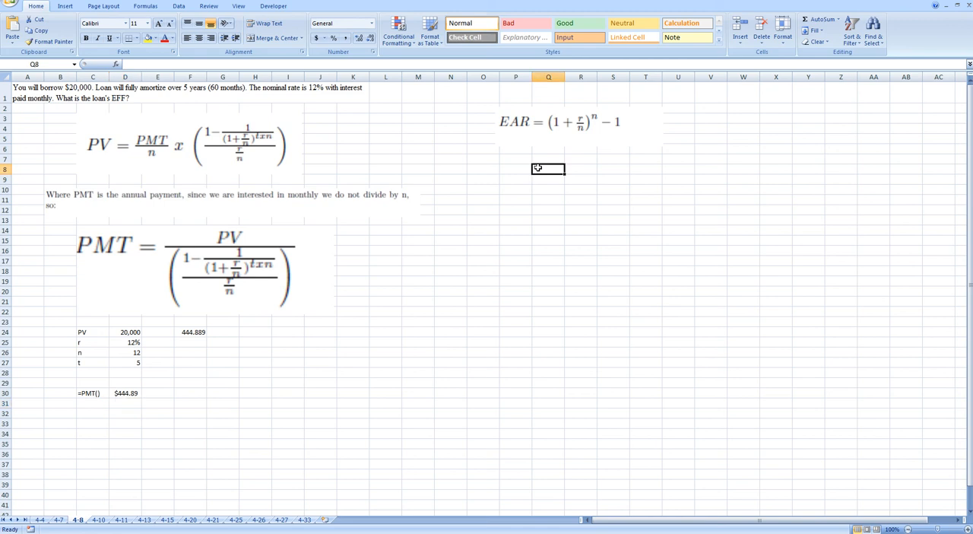
{"action": "type", "text": "=(1"}
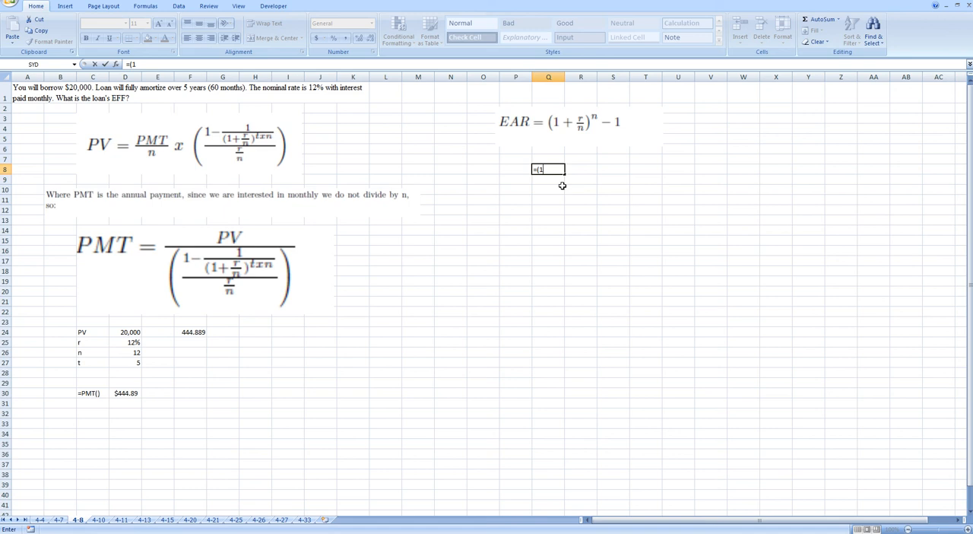
{"action": "type", "text": "+"}
{"action": "left_click", "coordinate": [131, 342]}
{"action": "type", "text": "/"}
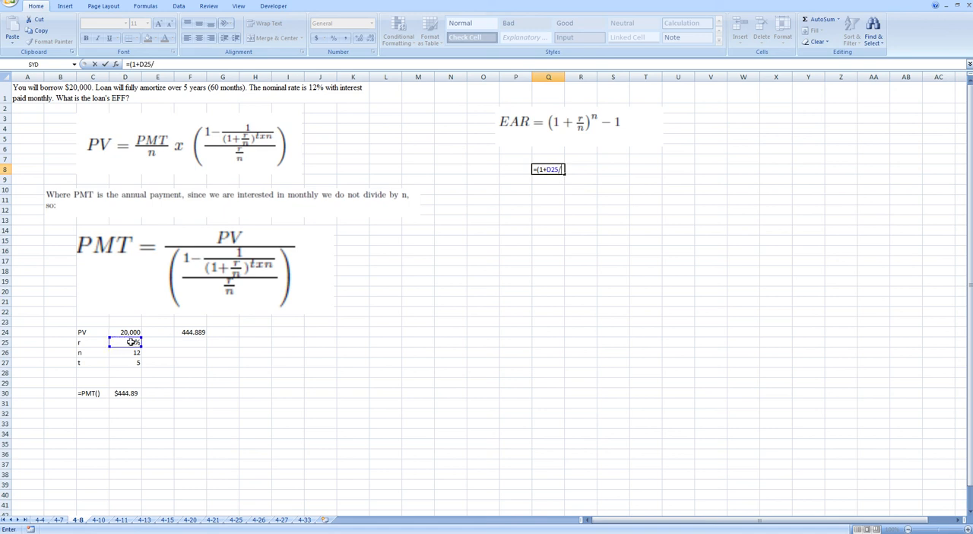
{"action": "left_click", "coordinate": [125, 354]}
{"action": "type", "text": ")^"}
{"action": "left_click", "coordinate": [125, 352]}
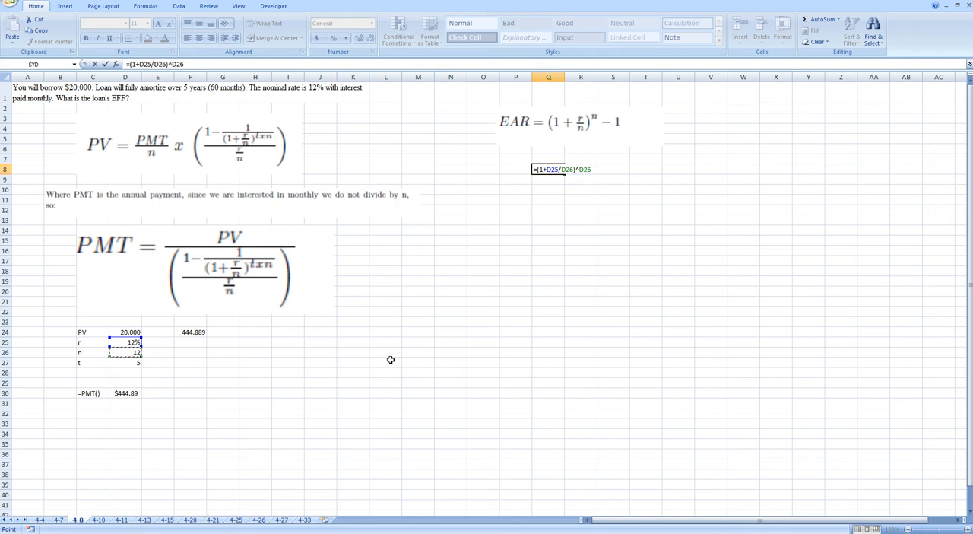
{"action": "type", "text": "-1"}
{"action": "key", "text": "Return"}
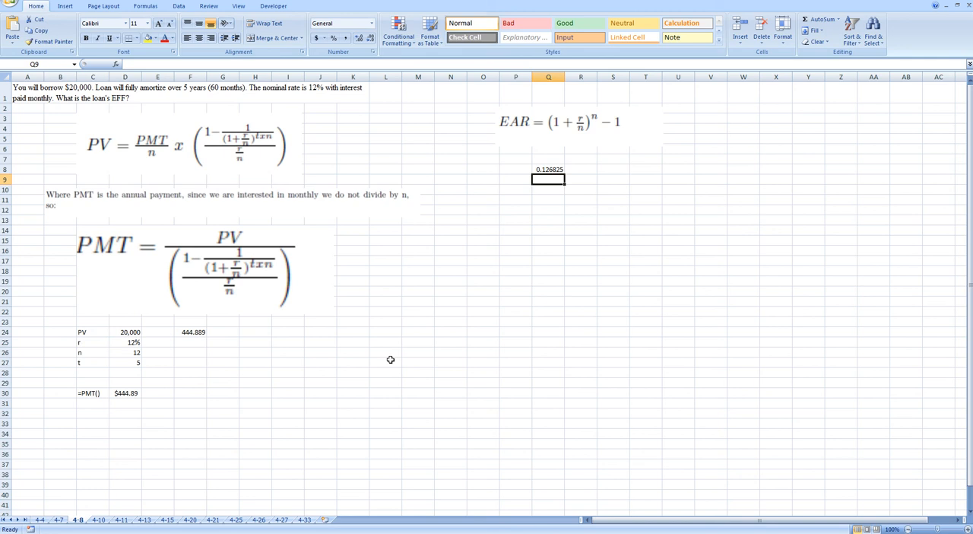
Format the effective annual rate in Q8 as a percentage with three decimal places.
{"action": "left_click", "coordinate": [548, 170]}
{"action": "left_click", "coordinate": [333, 38]}
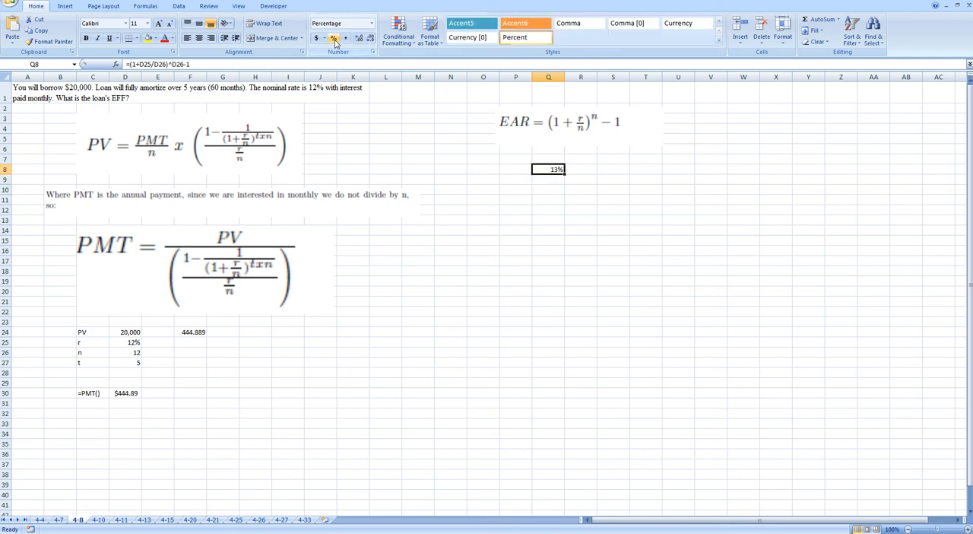
{"action": "left_click", "coordinate": [358, 38]}
{"action": "left_click", "coordinate": [359, 39]}
{"action": "left_click", "coordinate": [359, 39]}
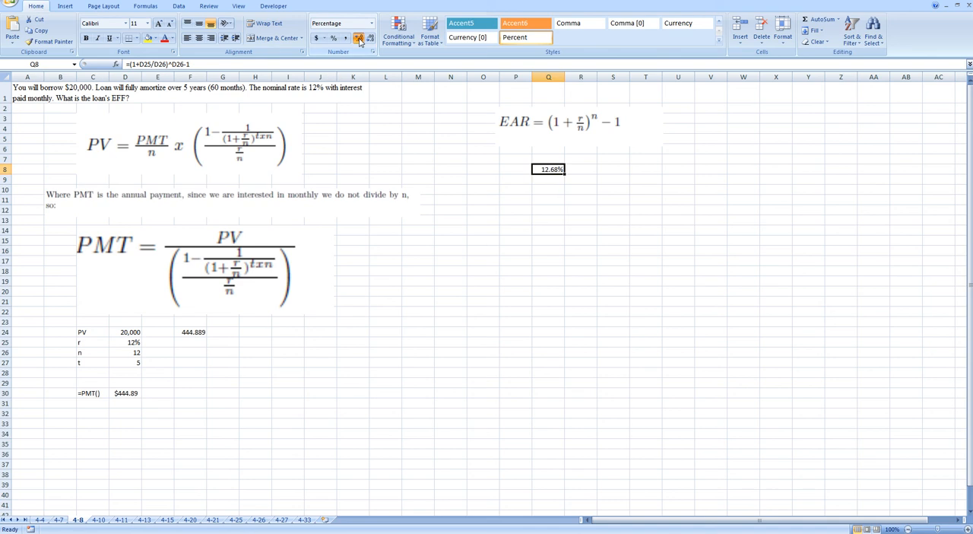
{"action": "left_click", "coordinate": [510, 238]}
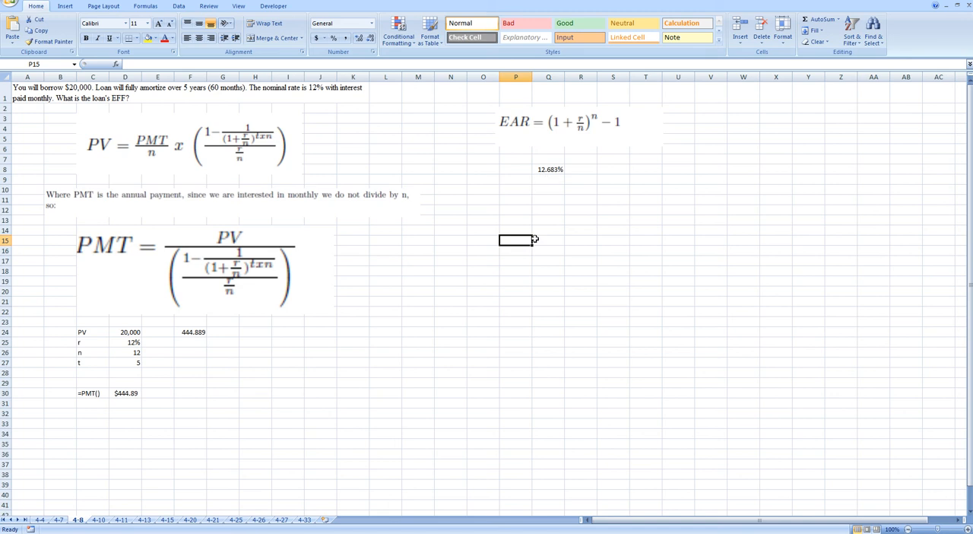
{"action": "left_click", "coordinate": [539, 189]}
{"action": "type", "text": "=EF"}
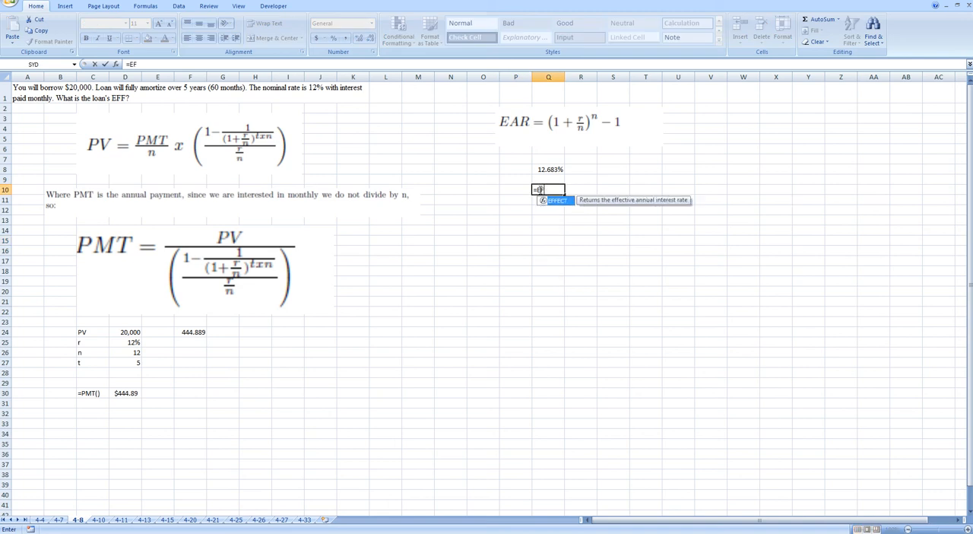
{"action": "key", "text": "BackSpace"}
{"action": "key", "text": "BackSpace"}
{"action": "key", "text": "BackSpace"}
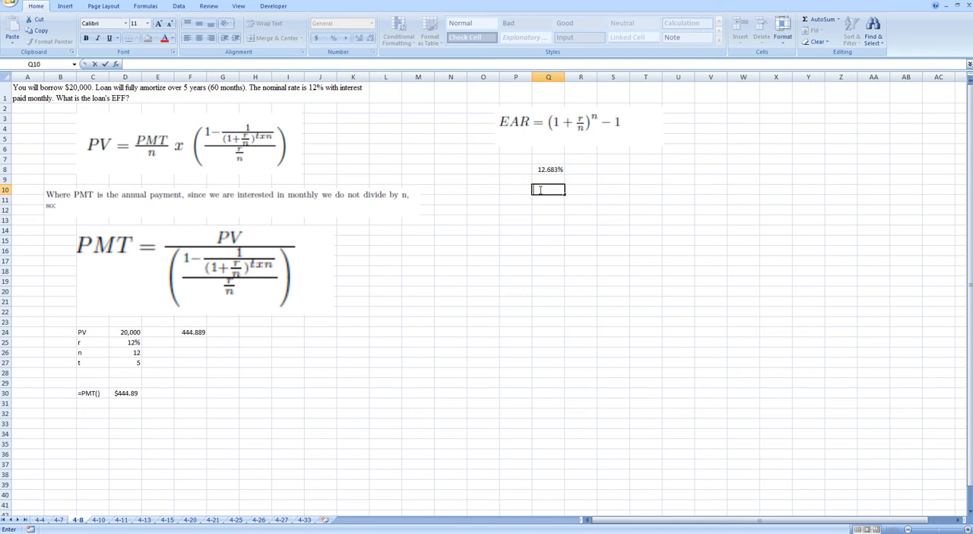
{"action": "left_click", "coordinate": [544, 208]}
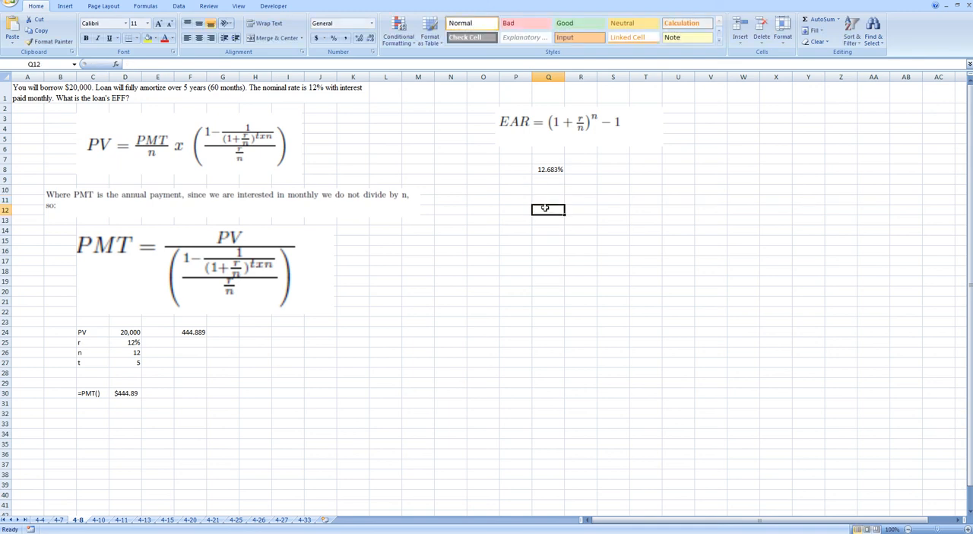